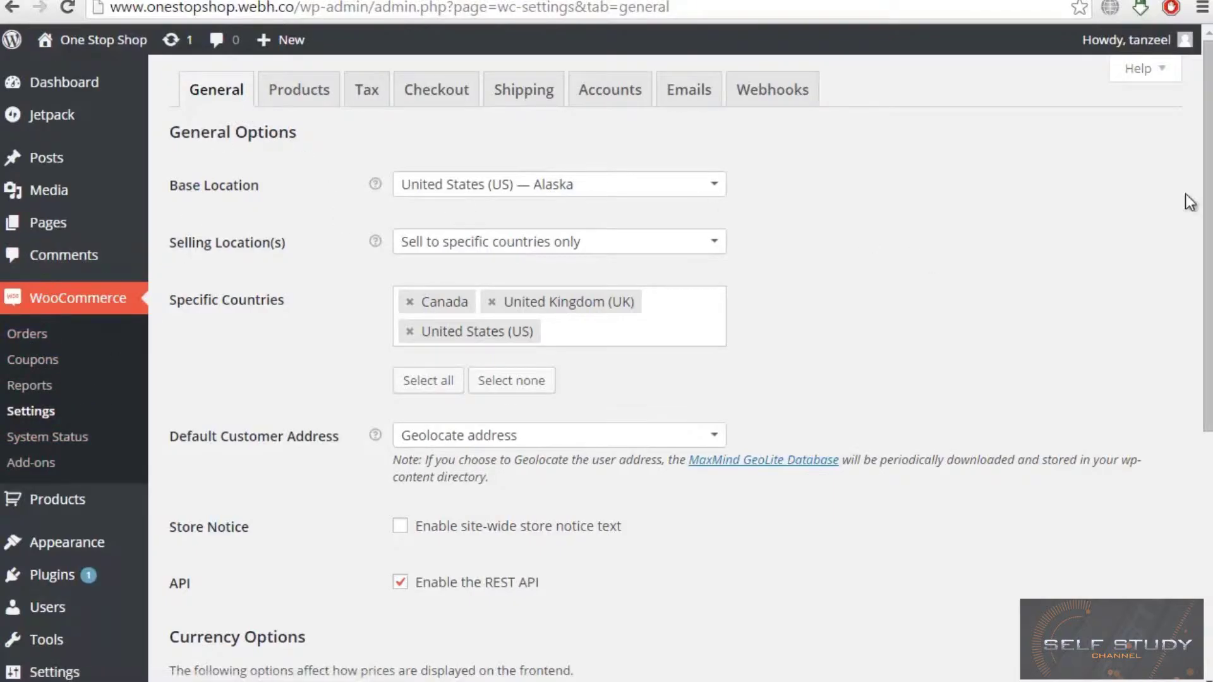
- Open the Products settings, keeping kg as weight unit and the verified owner label on
mouse_move(1207, 202)
left_mouse_down()
mouse_move(1208, 438)
mouse_move(1208, 204)
left_mouse_up()
left_click(272, 98)
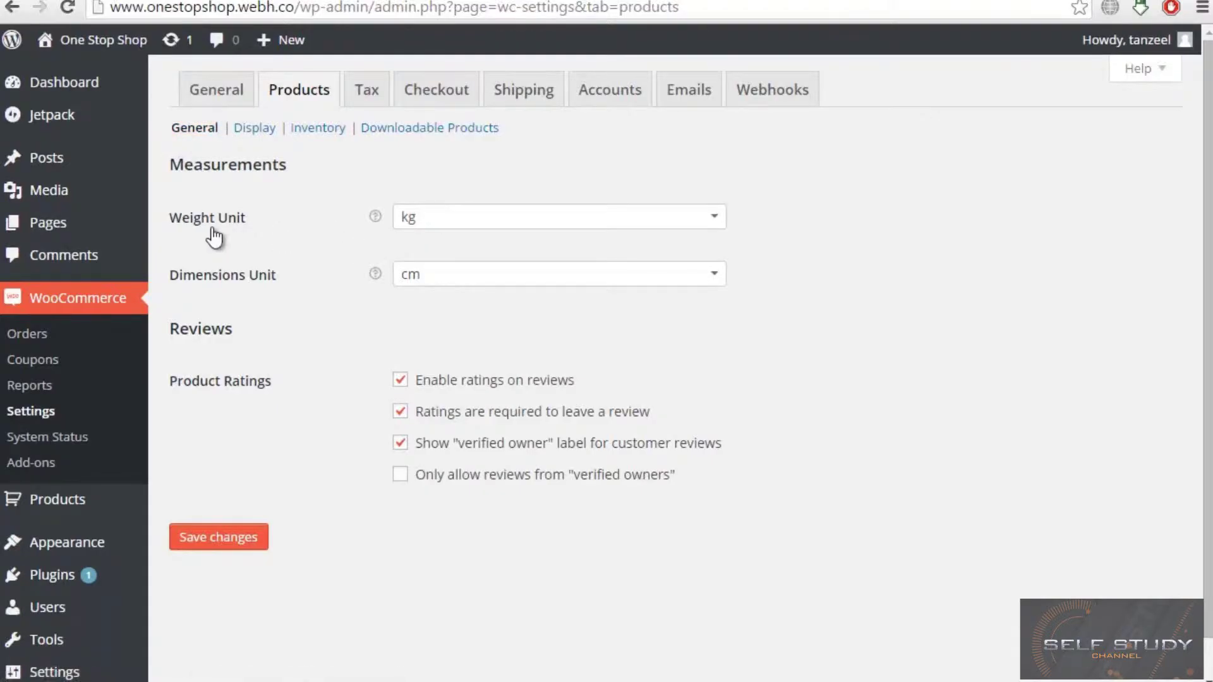
left_click(627, 216)
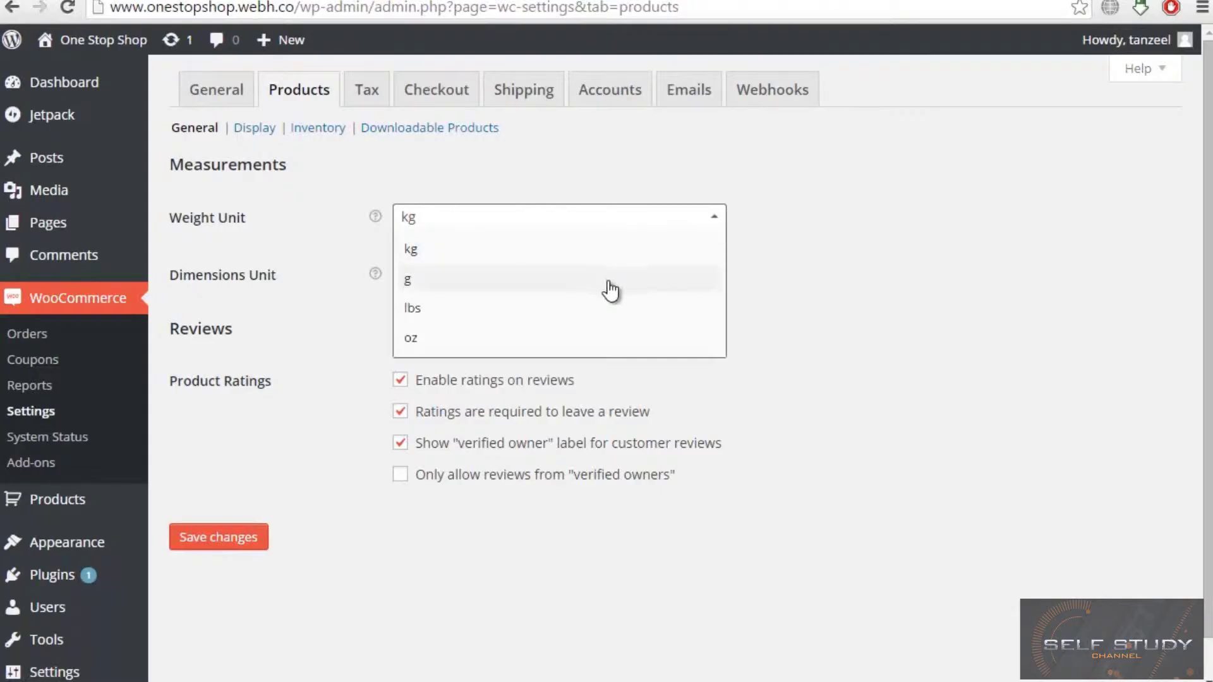
left_click(629, 259)
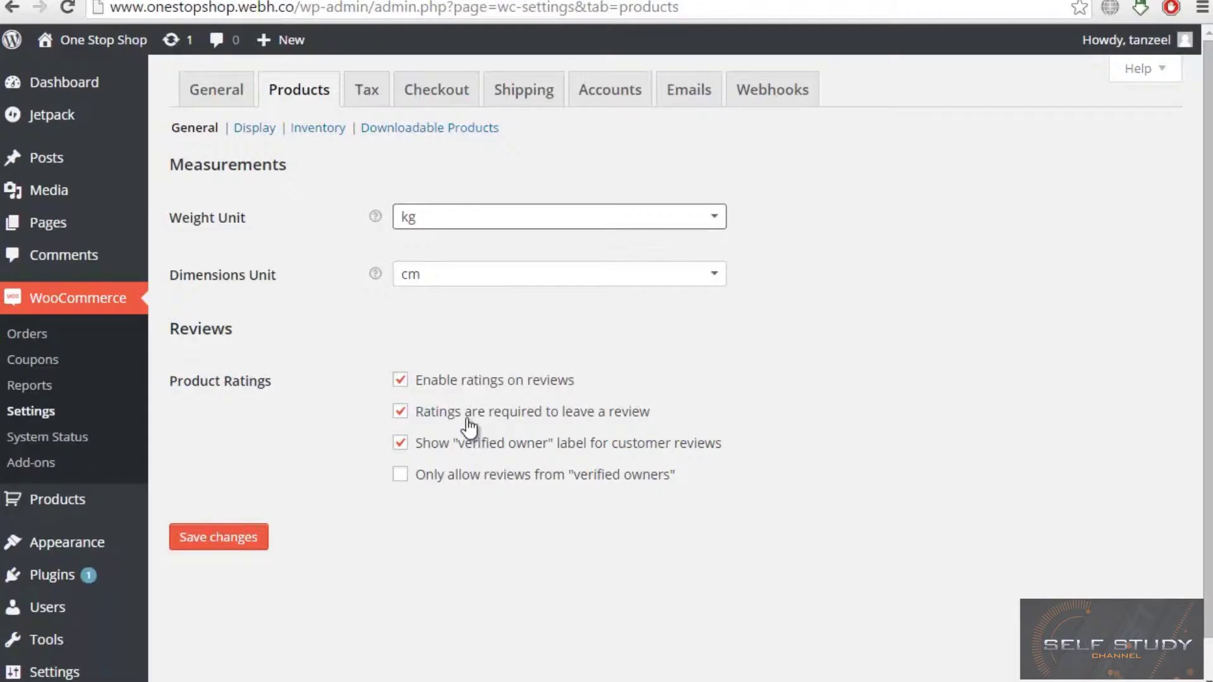
left_click(420, 454)
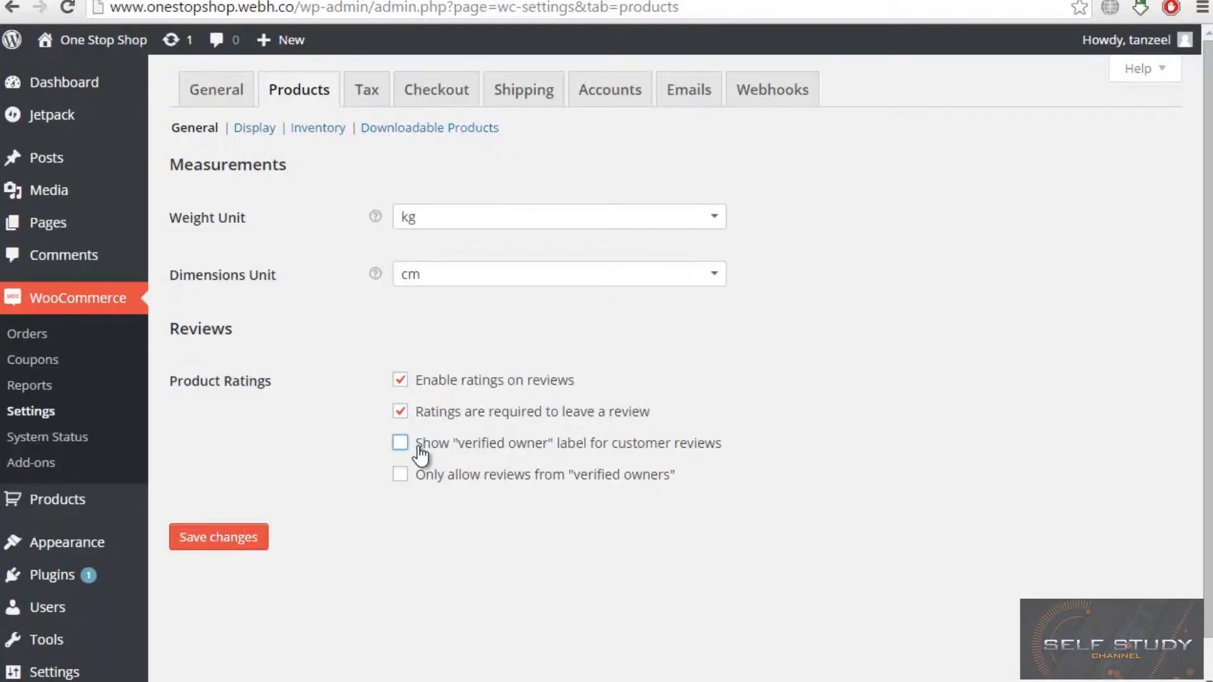
left_click(418, 450)
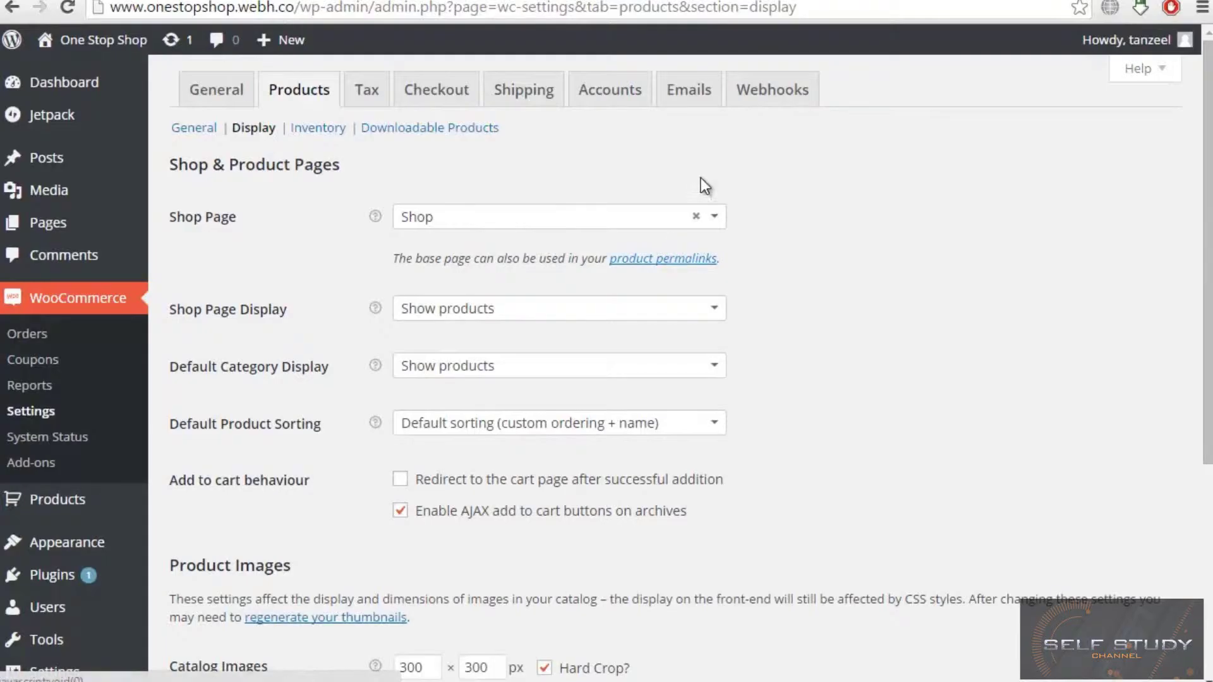
left_click(510, 1)
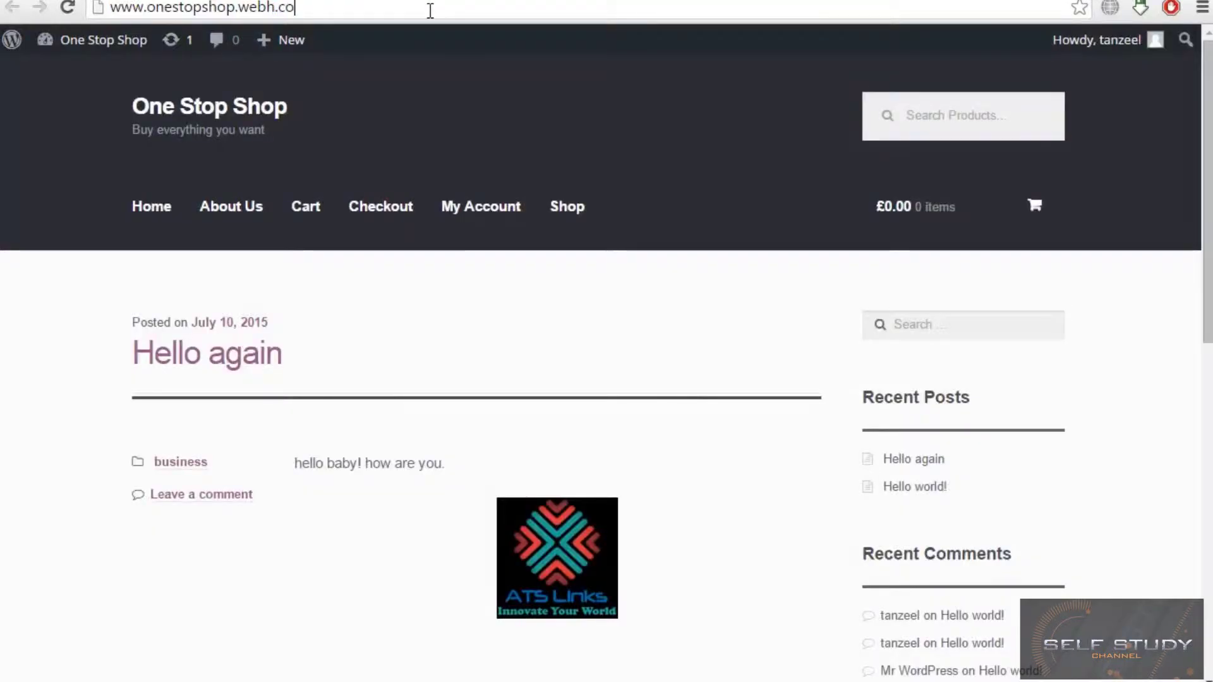
type("/sho")
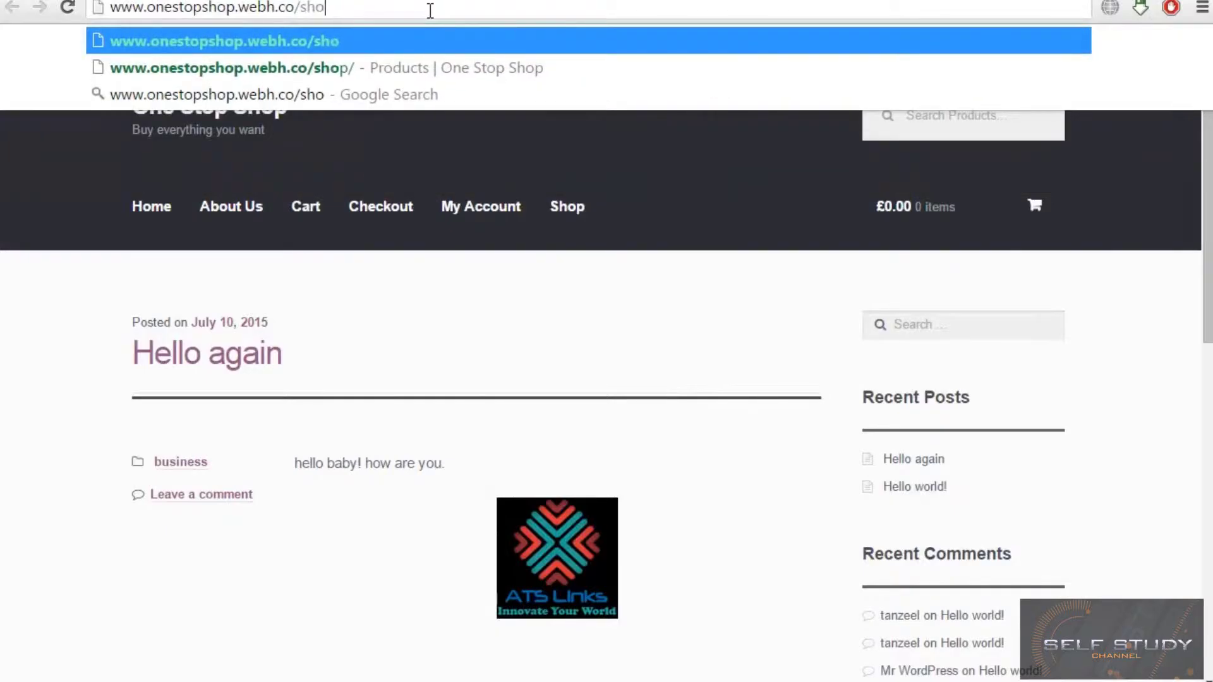
type("p/")
key("Return")
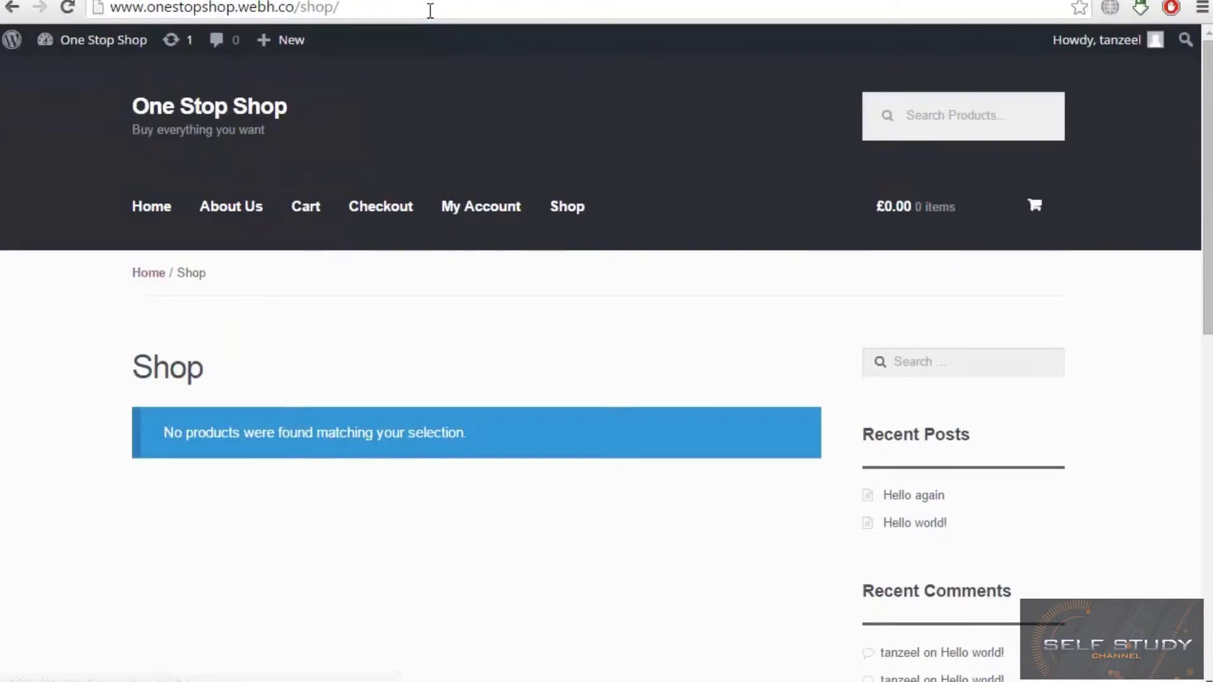
triple_click(205, 423)
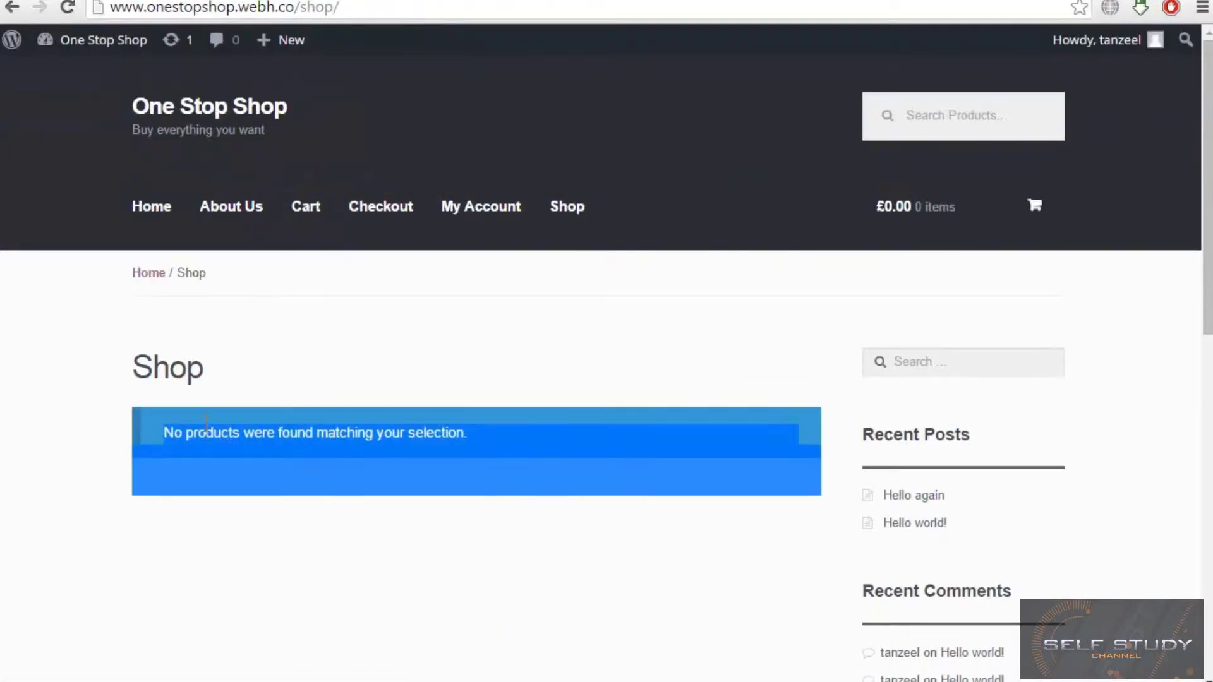
left_click(517, 452)
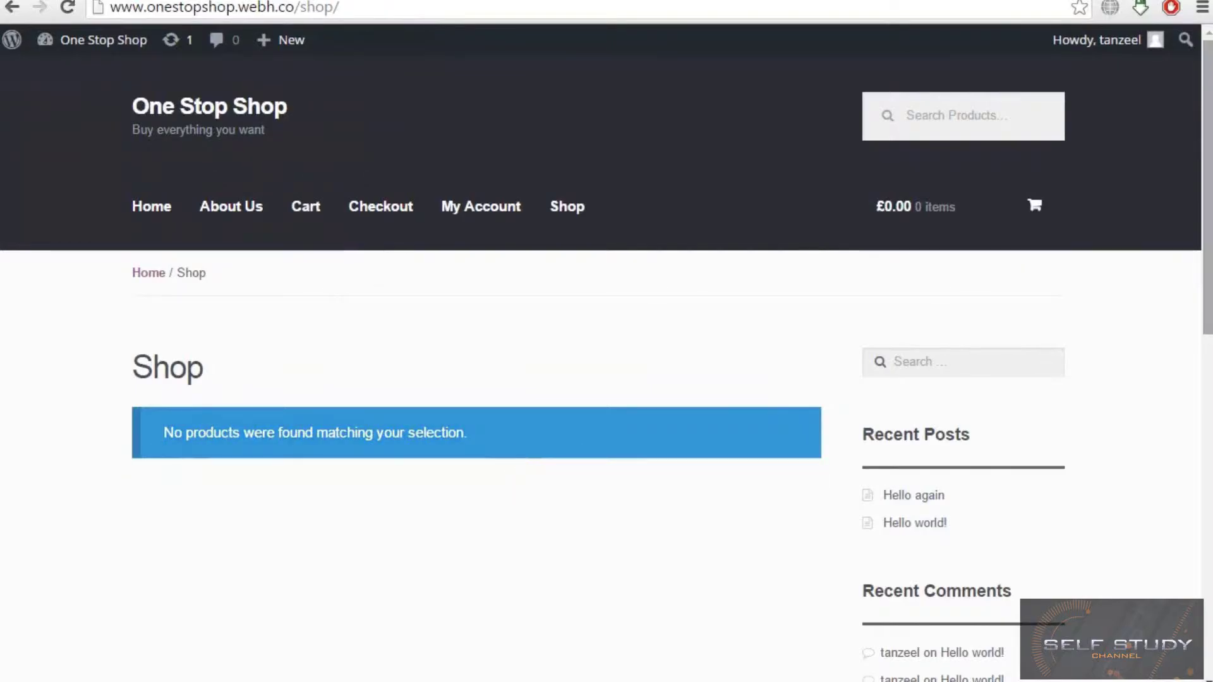
scroll(606, 354, "down", 3)
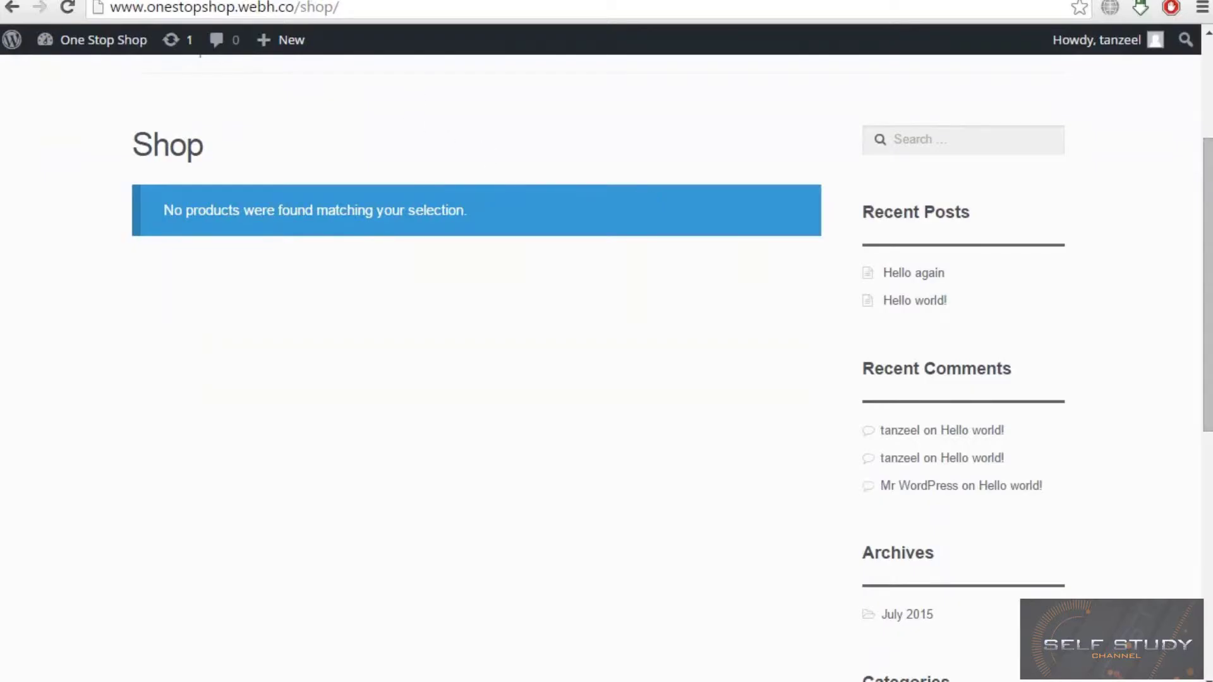
key("ctrl+Tab")
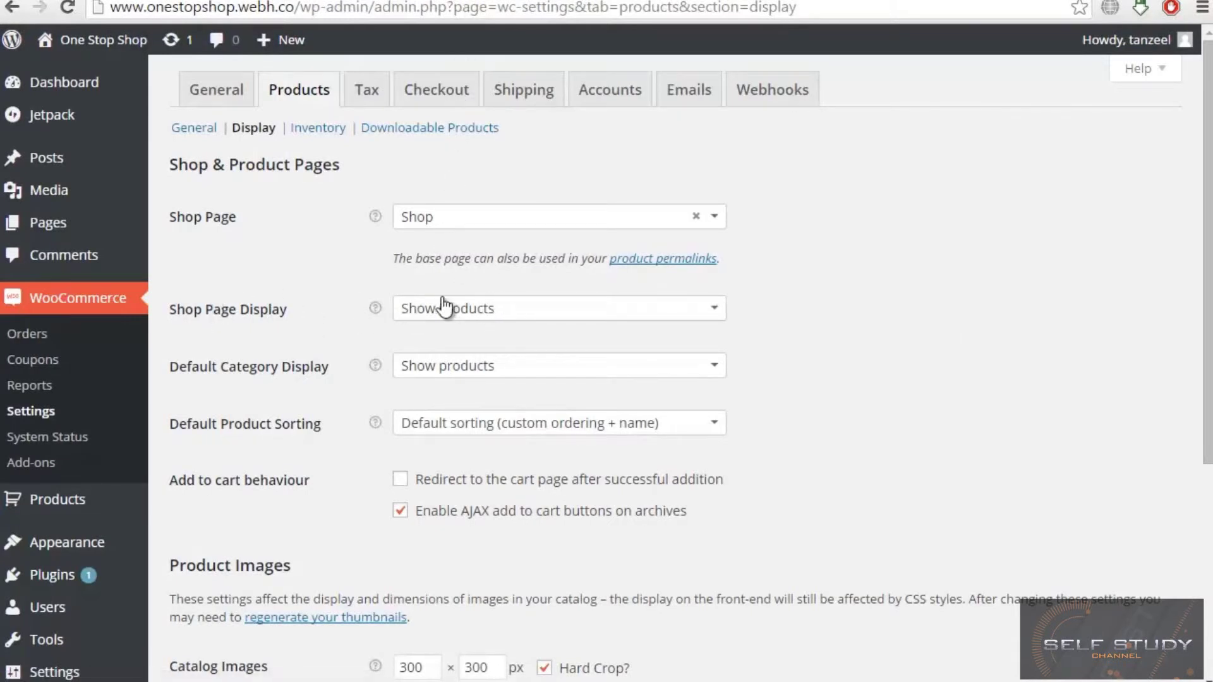
left_click(534, 314)
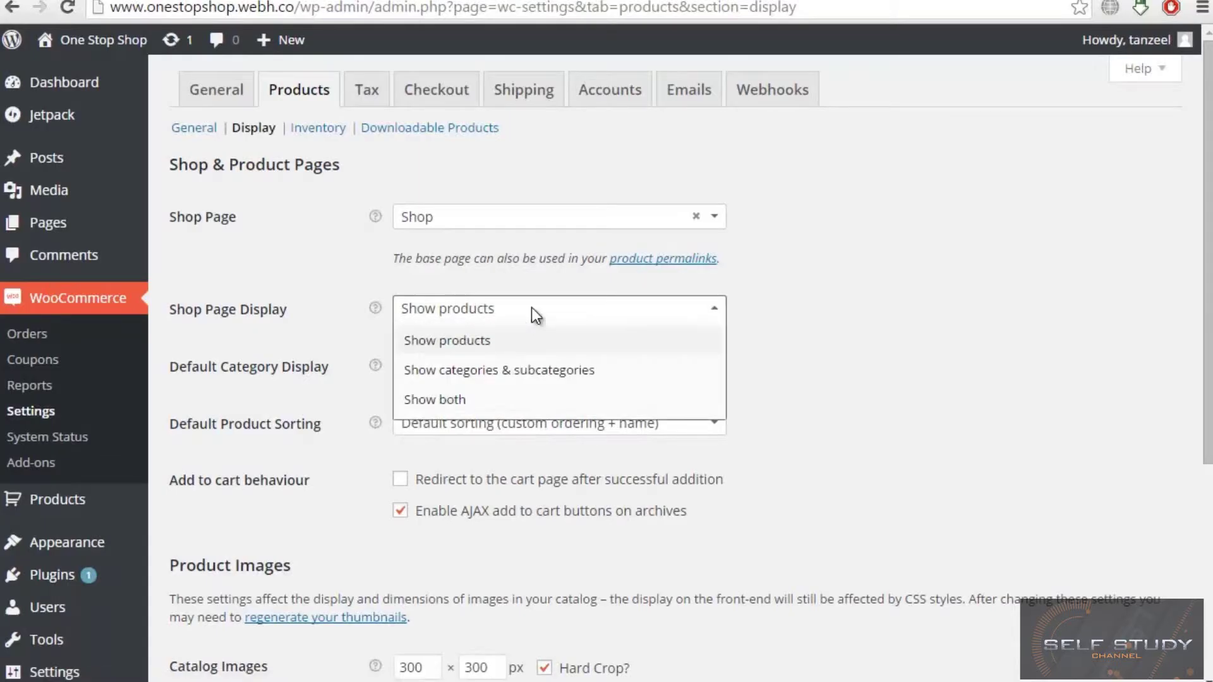
left_click(532, 307)
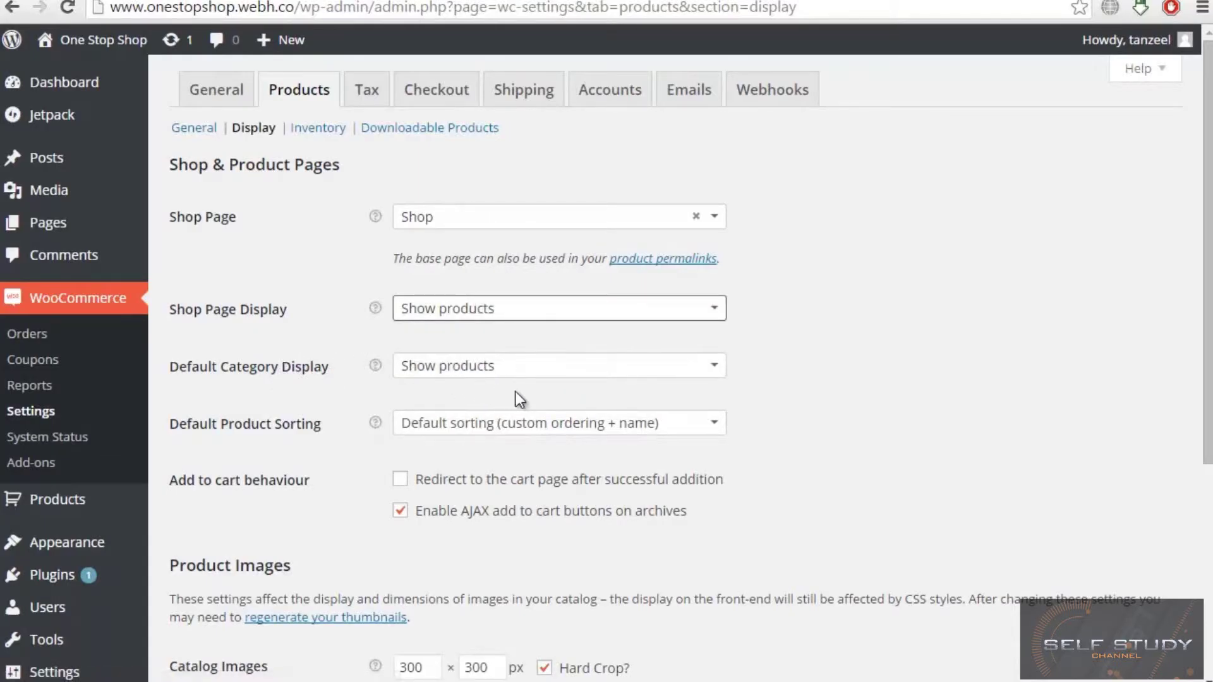
left_click(547, 378)
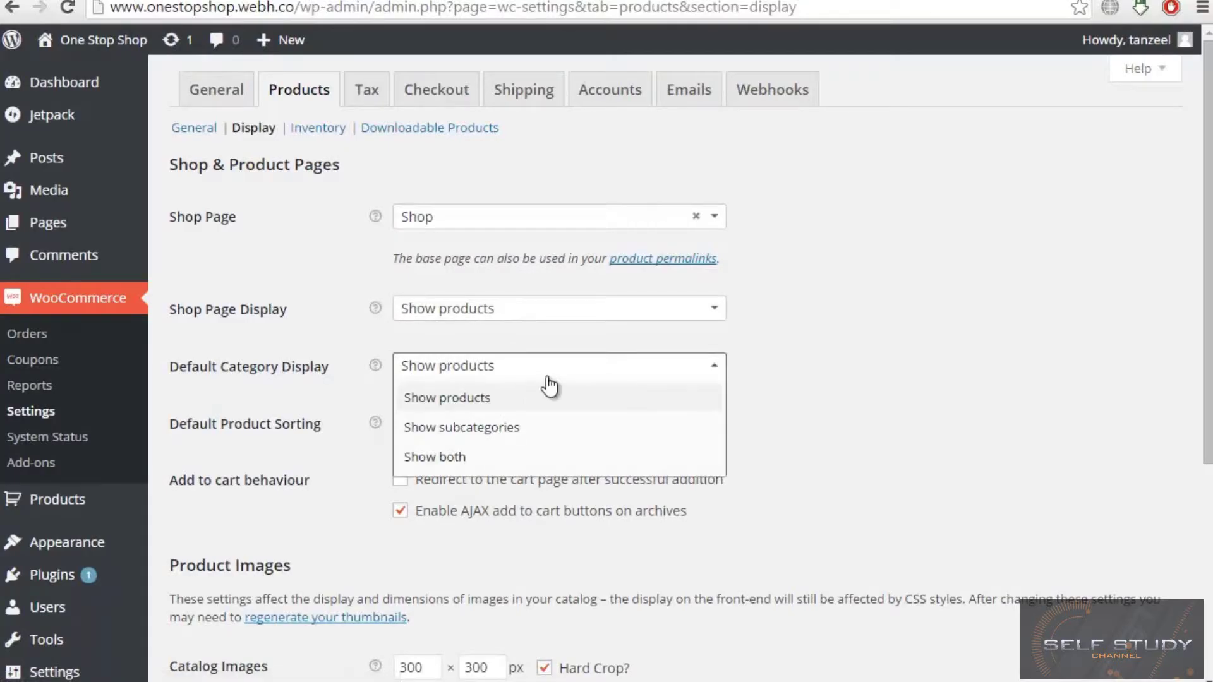
left_click(547, 377)
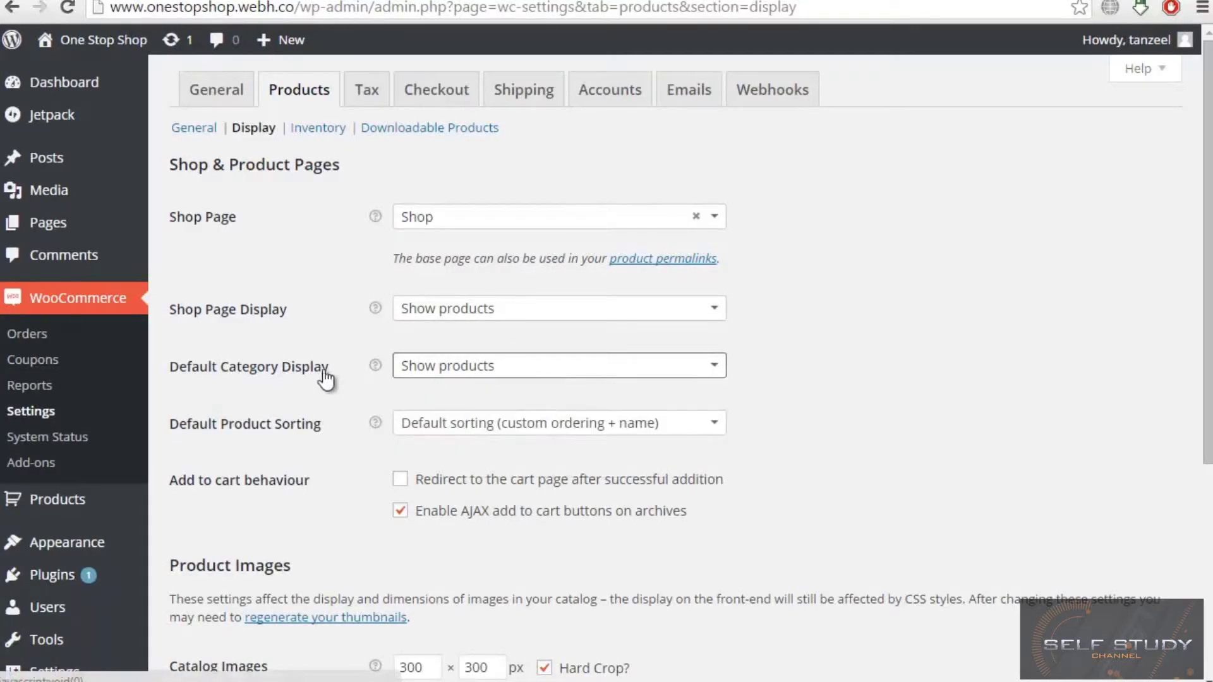
left_click(547, 424)
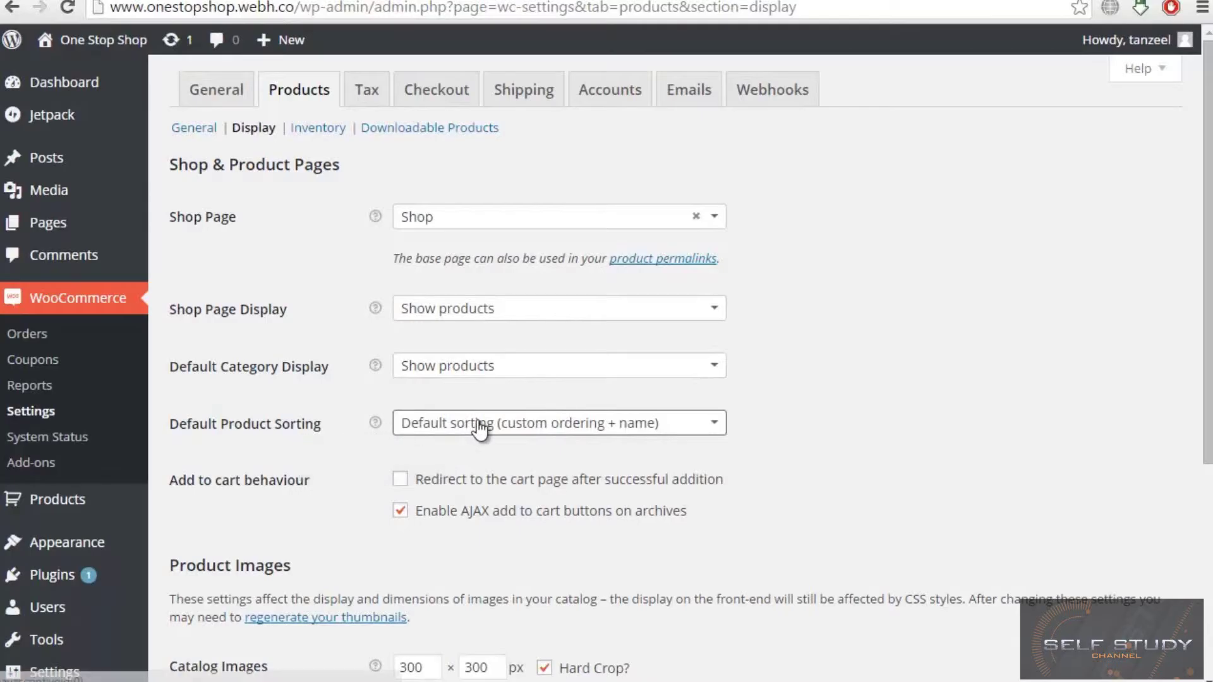
left_click(705, 436)
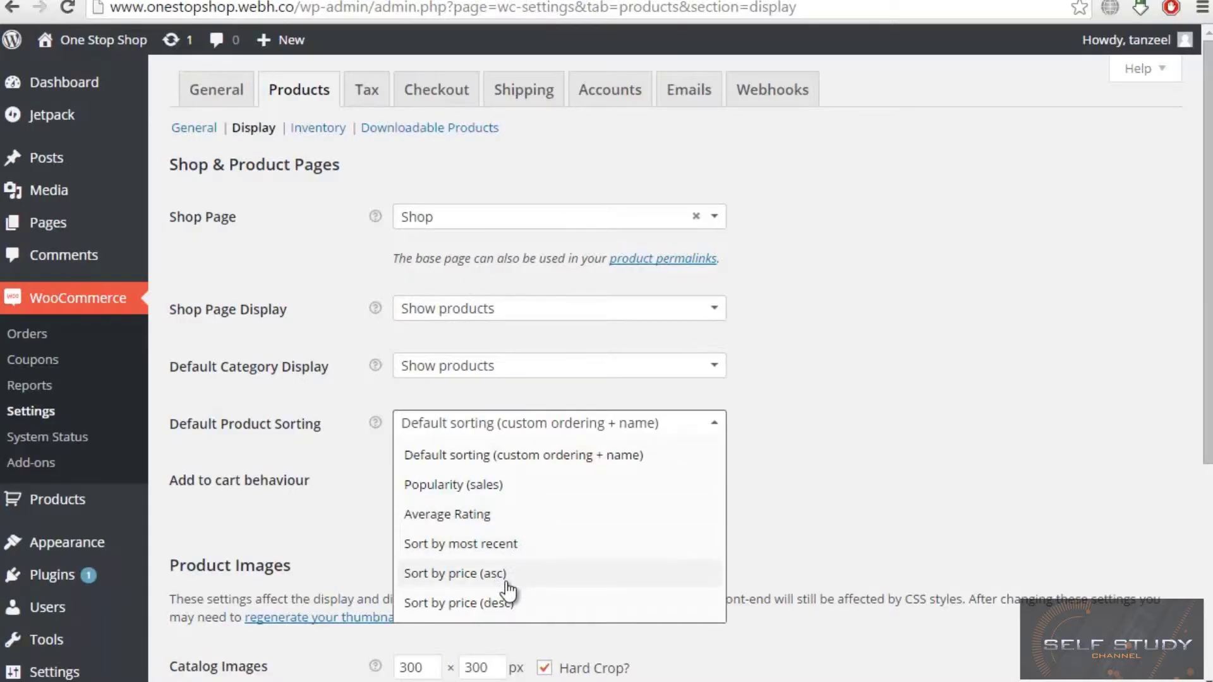
left_click(597, 417)
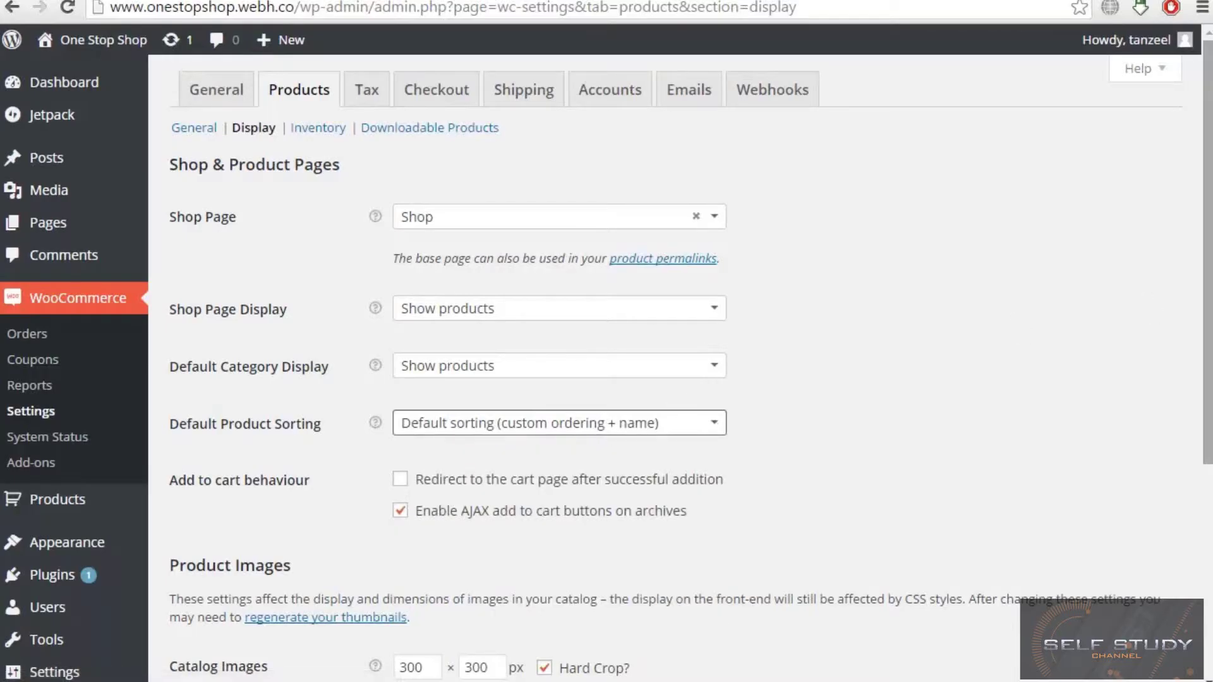
left_click_drag(1208, 272, 1207, 363)
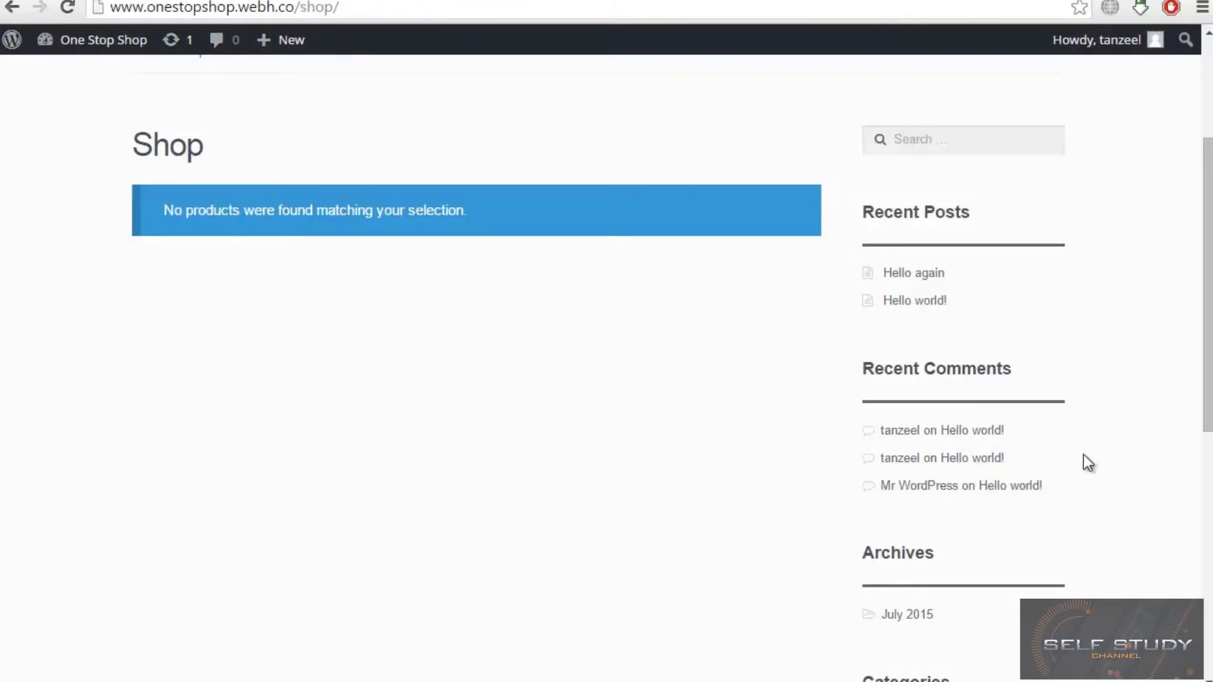
left_click_drag(1208, 284, 1208, 190)
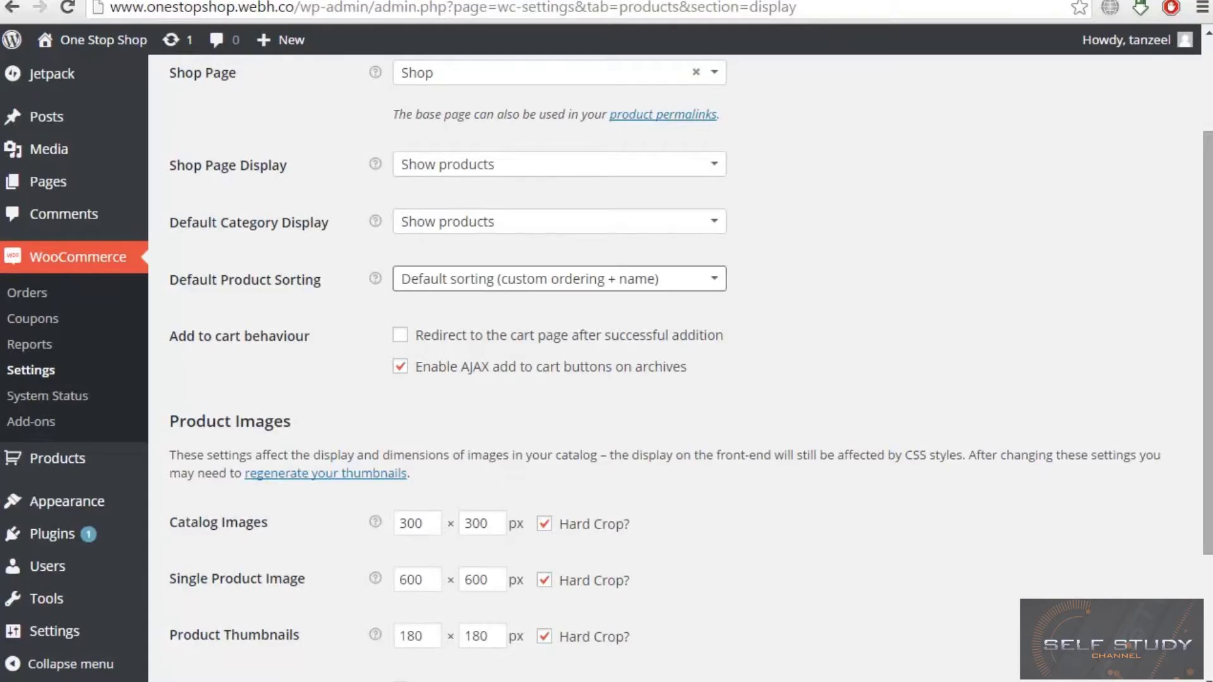
scroll(1127, 324, "down", 2)
scroll(329, 400, "down", 1)
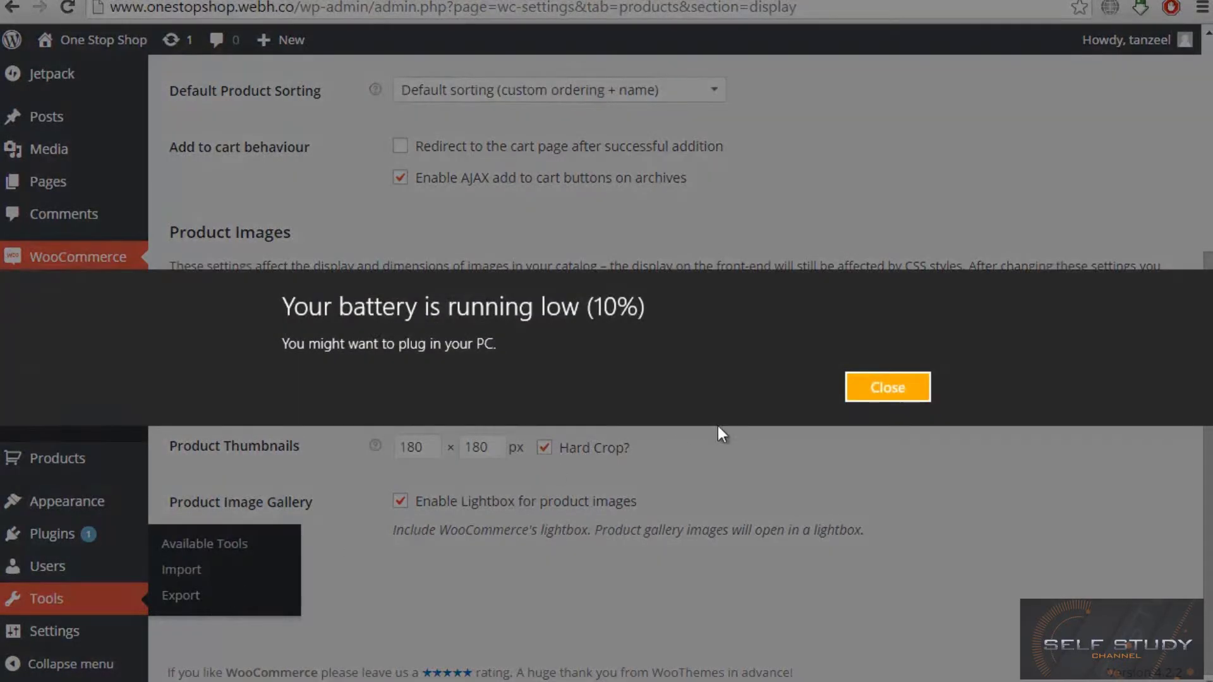
left_click(907, 386)
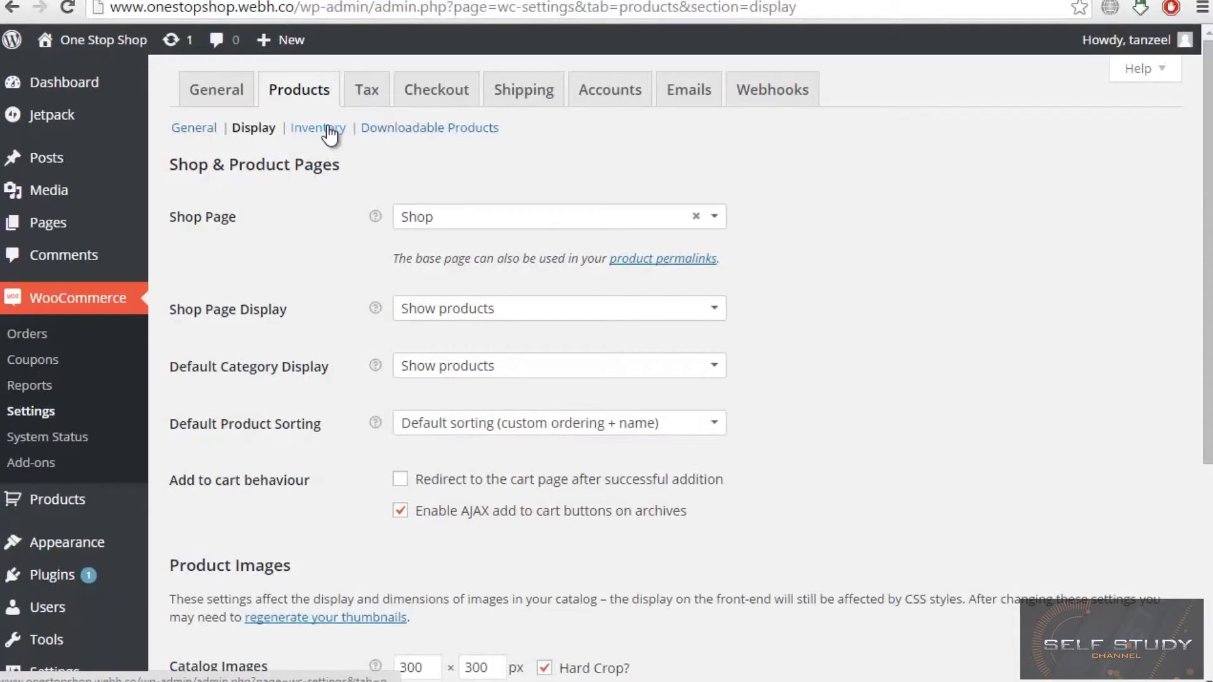
- Review Inventory options unchanged (hold stock 60 minutes, thresholds 2 and 0), then go to Downloadable Products
left_click(328, 127)
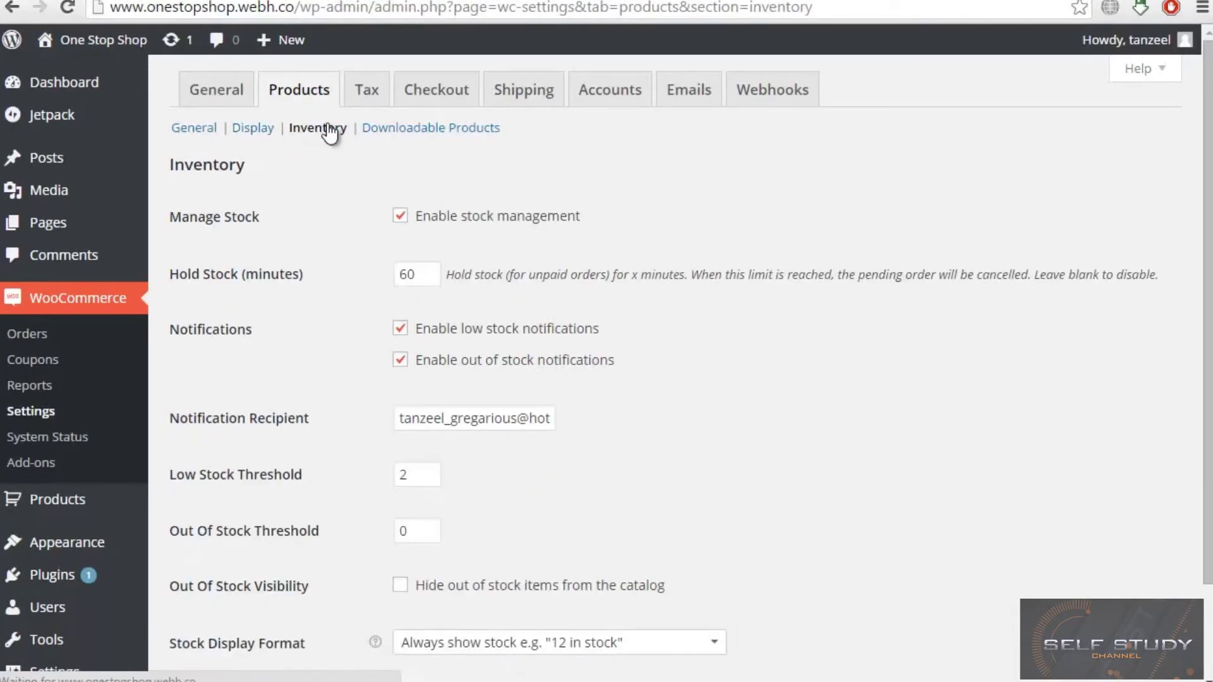
scroll(606, 360, "down", 2)
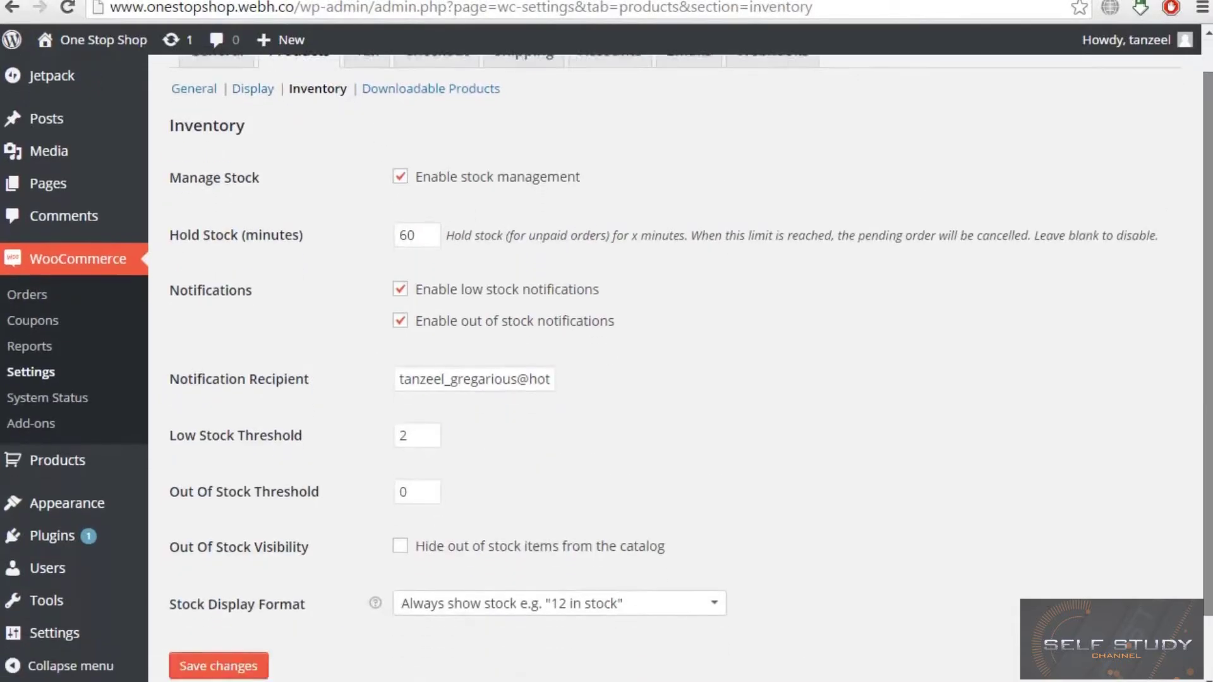
scroll(607, 361, "up", 1)
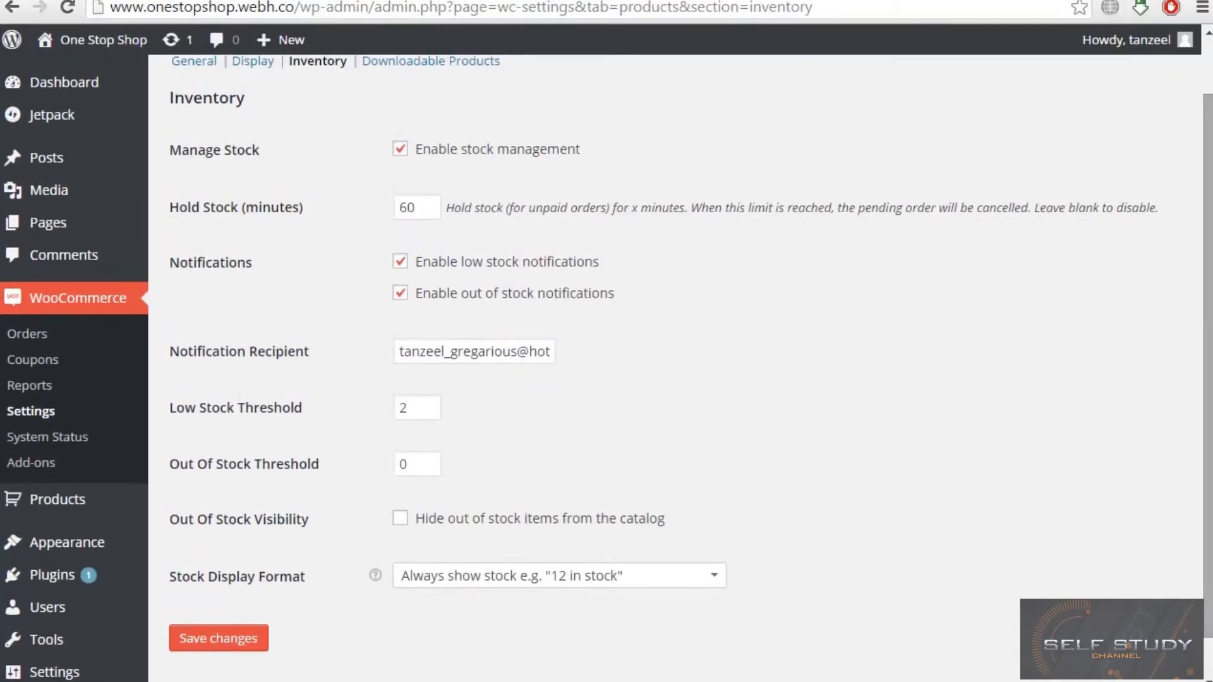
triple_click(480, 351)
left_click(559, 404)
left_click_drag(1208, 367, 1208, 313)
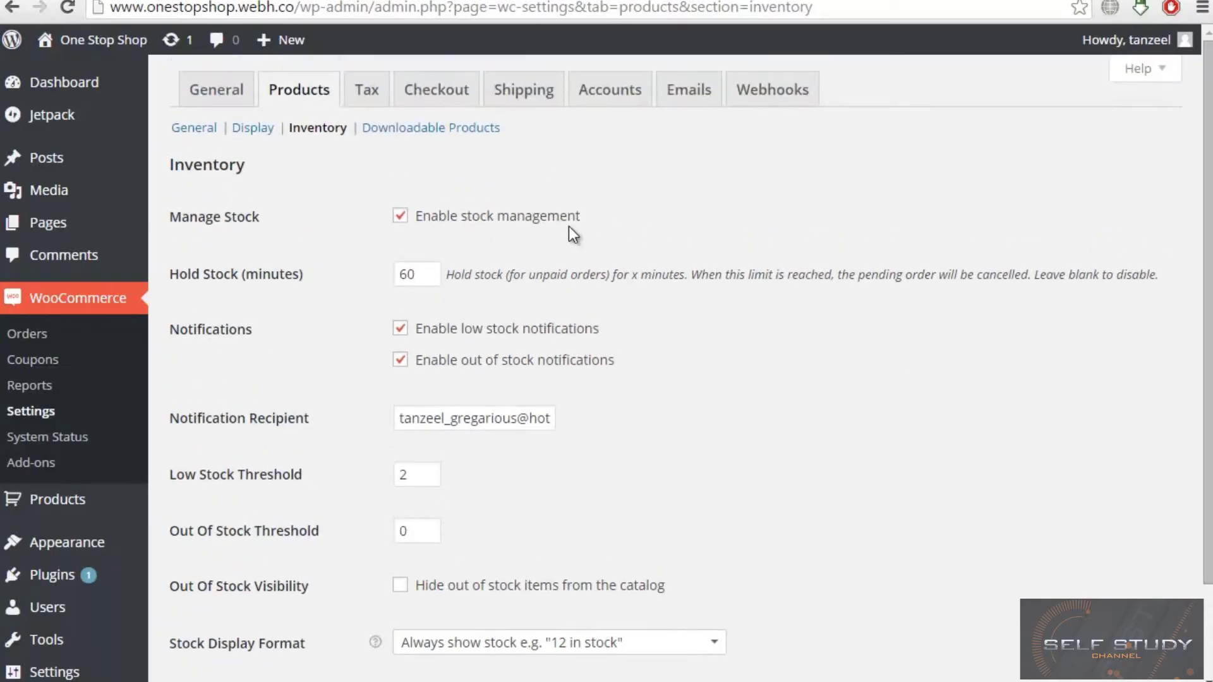
left_click(397, 127)
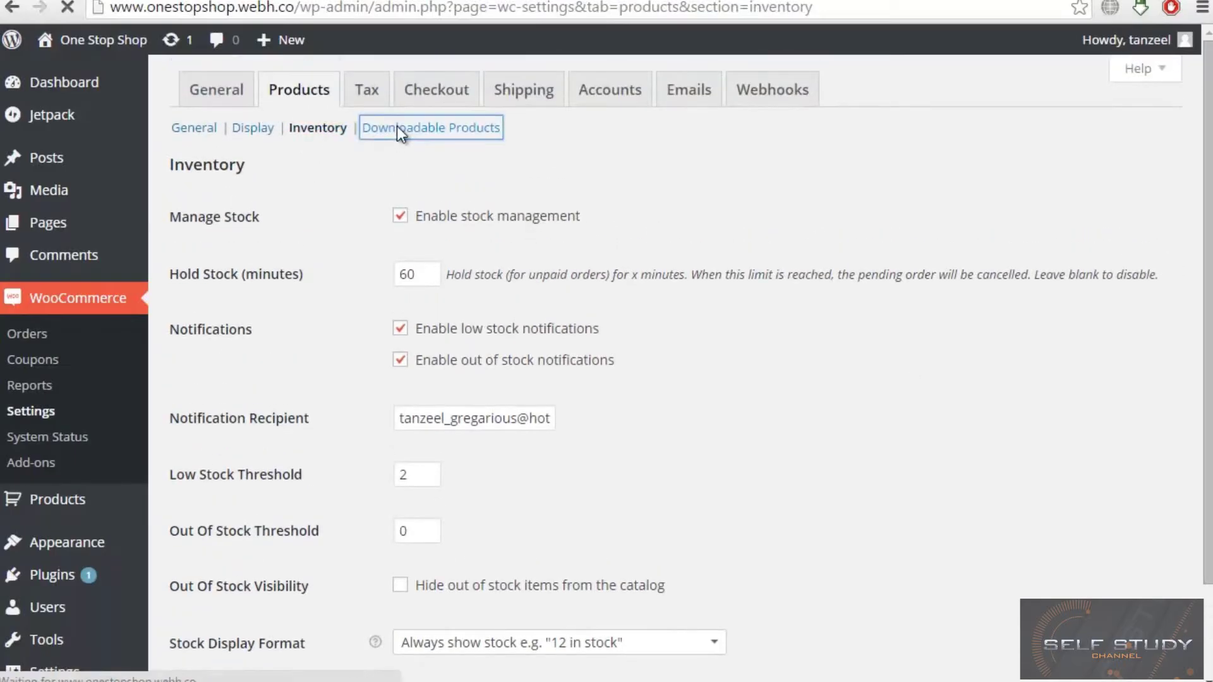